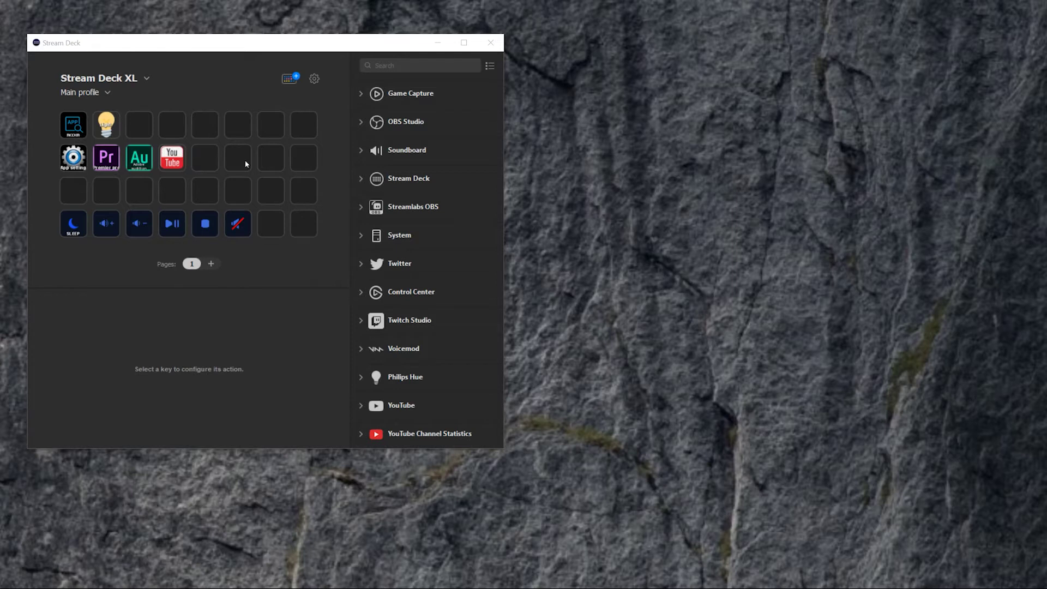
# Create a new empty profile, Profile 1, for the Stream Deck XL.
pyautogui.click(393, 180)
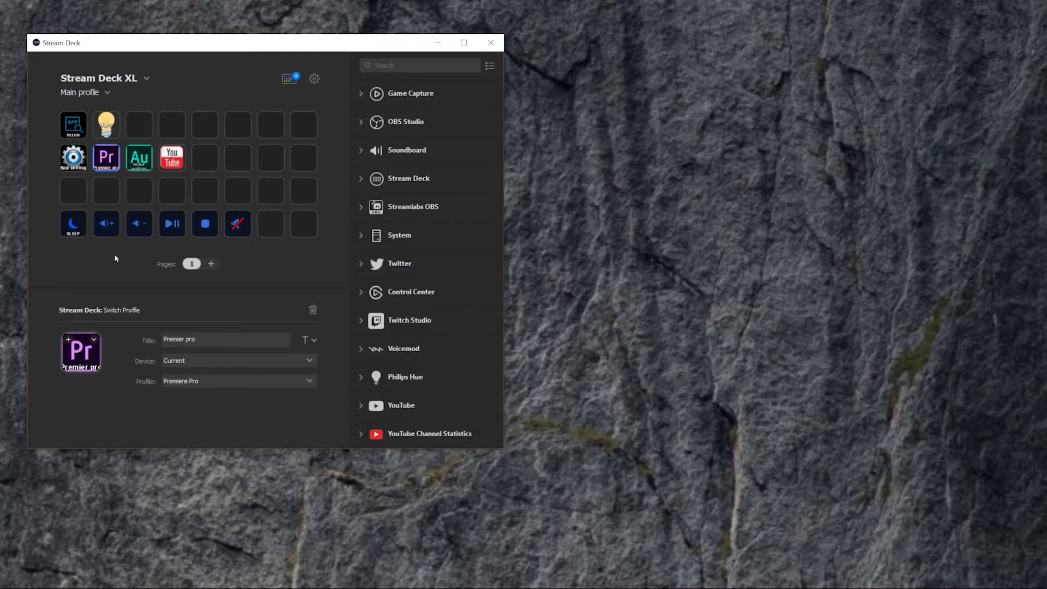
pyautogui.click(107, 92)
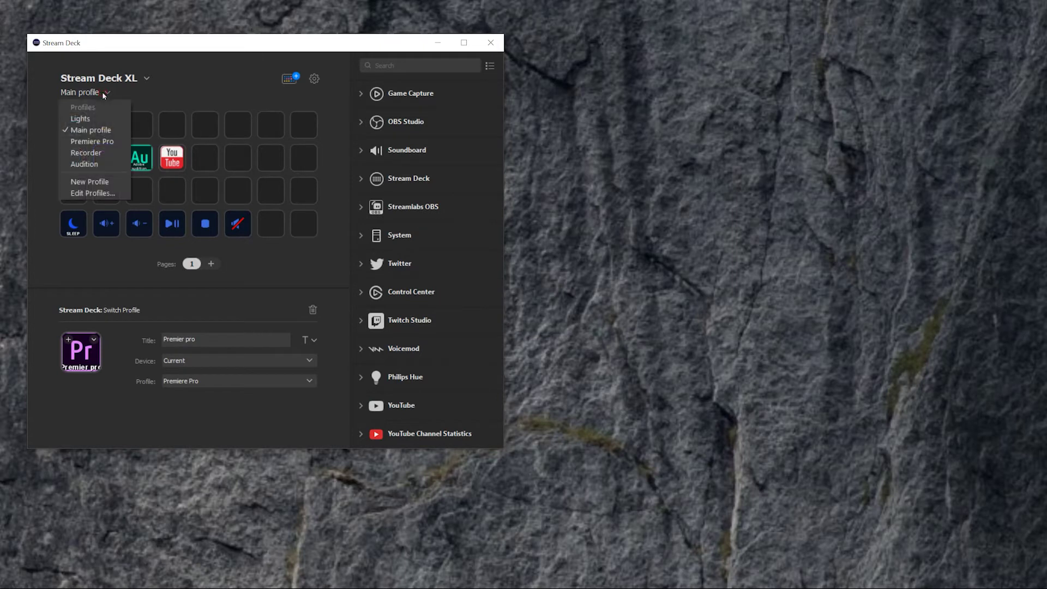
pyautogui.click(82, 183)
# Delete the profile's default WELCOME key, leaving all keys empty.
pyautogui.click(129, 159)
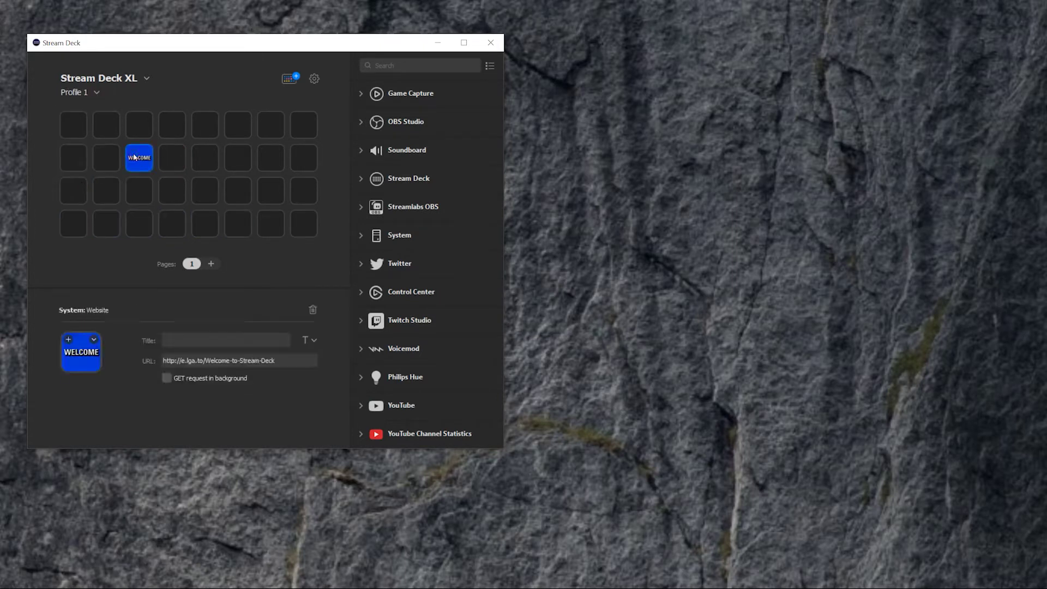
pyautogui.press('Delete')
pyautogui.click(83, 129)
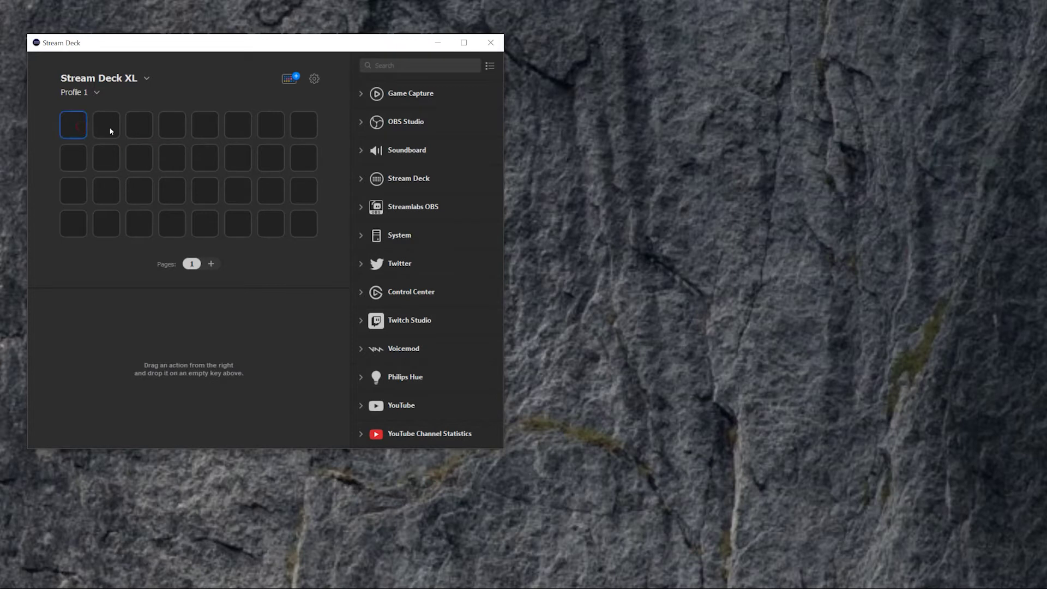
pyautogui.click(357, 179)
# Add three more pages so the profile has four pages.
pyautogui.click(209, 265)
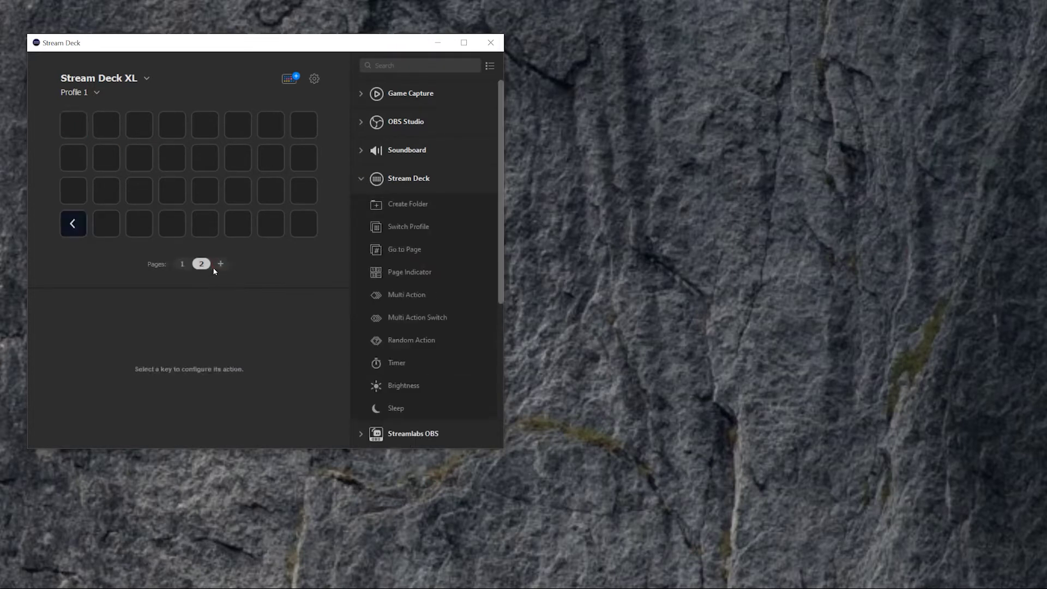
pyautogui.click(220, 264)
pyautogui.click(230, 265)
# Check pages 1 through 4 in turn for their previous and next arrow keys.
pyautogui.click(163, 264)
pyautogui.click(182, 263)
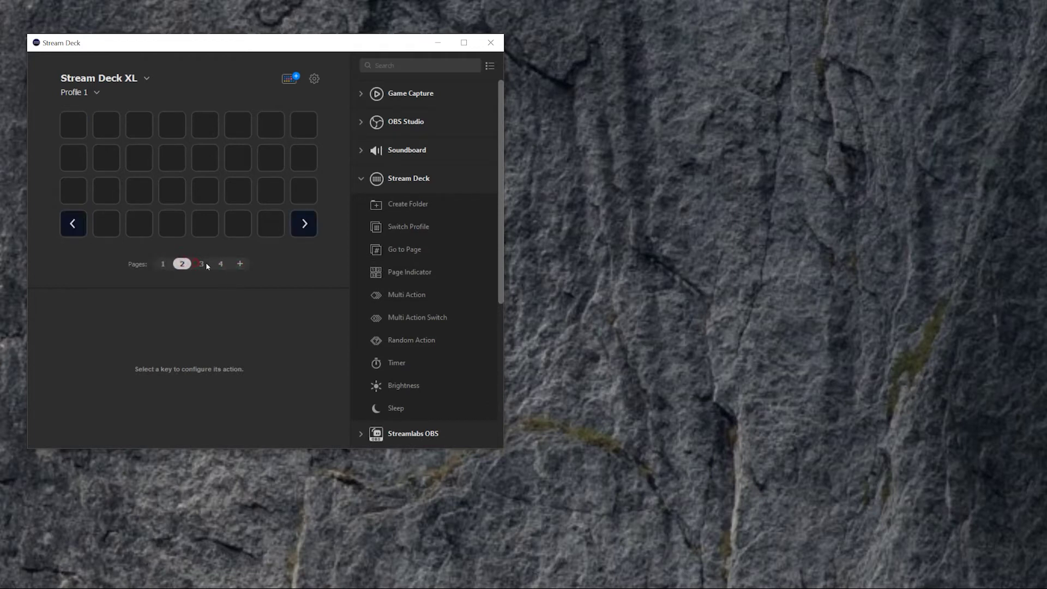
pyautogui.click(214, 264)
pyautogui.click(167, 264)
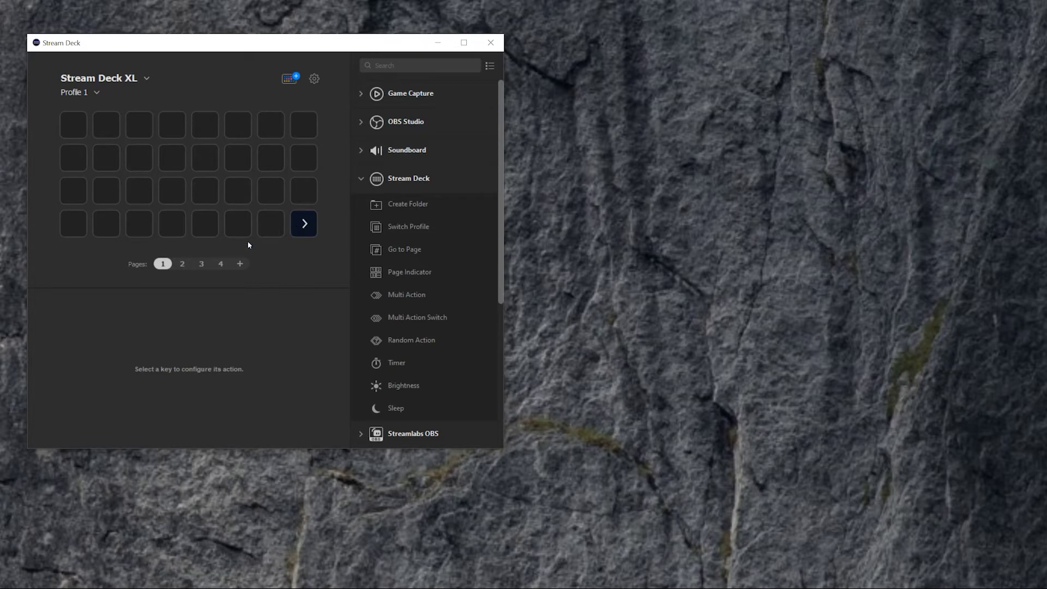
pyautogui.click(182, 264)
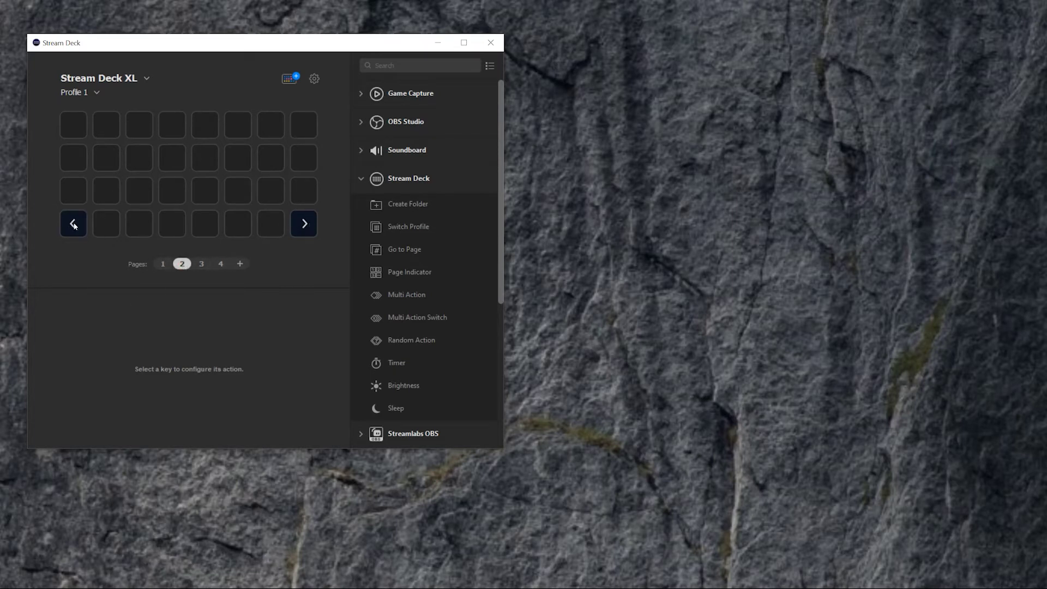
pyautogui.click(202, 264)
pyautogui.click(220, 264)
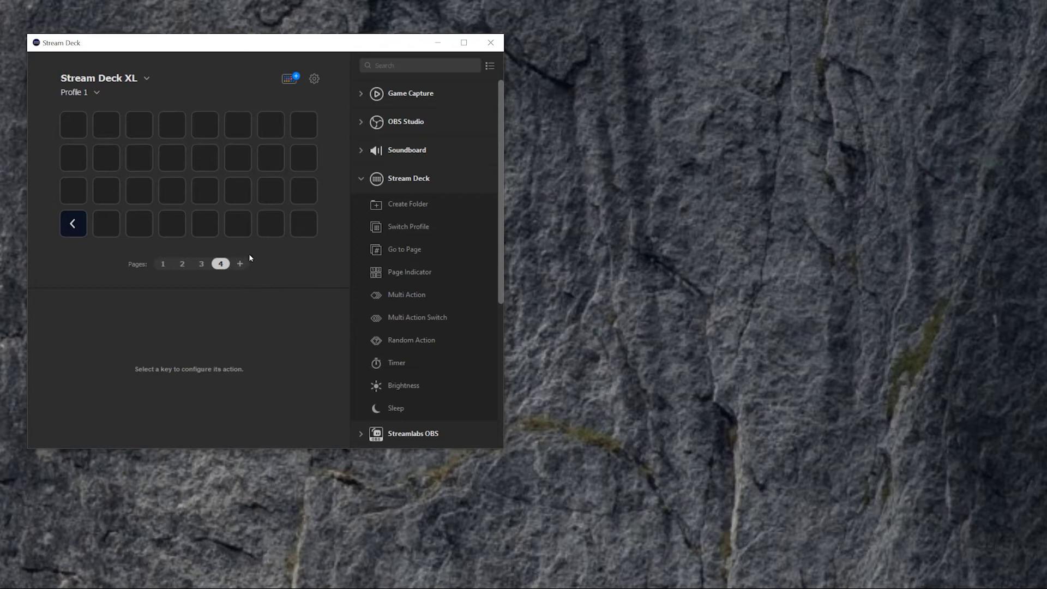
# Use the back-arrow key to step back from page 4 to page 1.
pyautogui.doubleClick(73, 225)
pyautogui.doubleClick(74, 224)
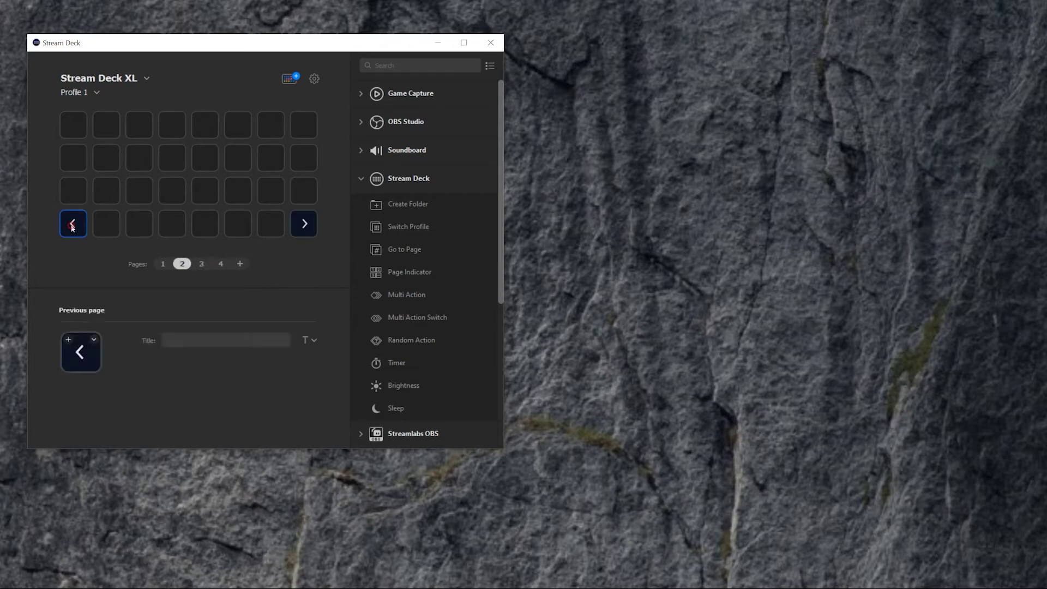
pyautogui.doubleClick(74, 224)
pyautogui.click(73, 227)
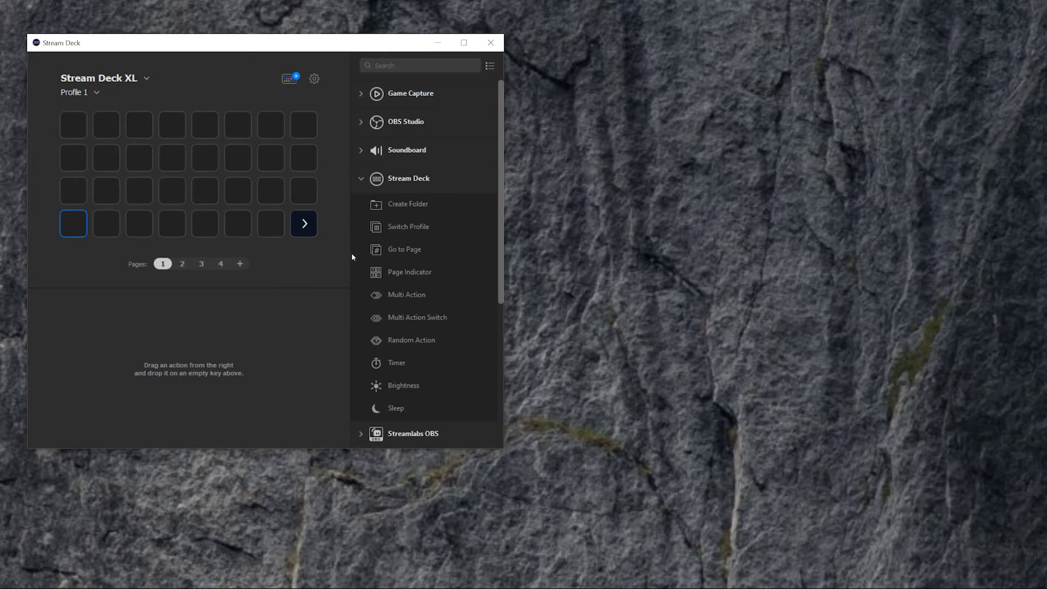
# Place a Timer on page 1's third-row first key and page 2's third-row third key.
pyautogui.moveTo(378, 371); pyautogui.dragTo(74, 192)
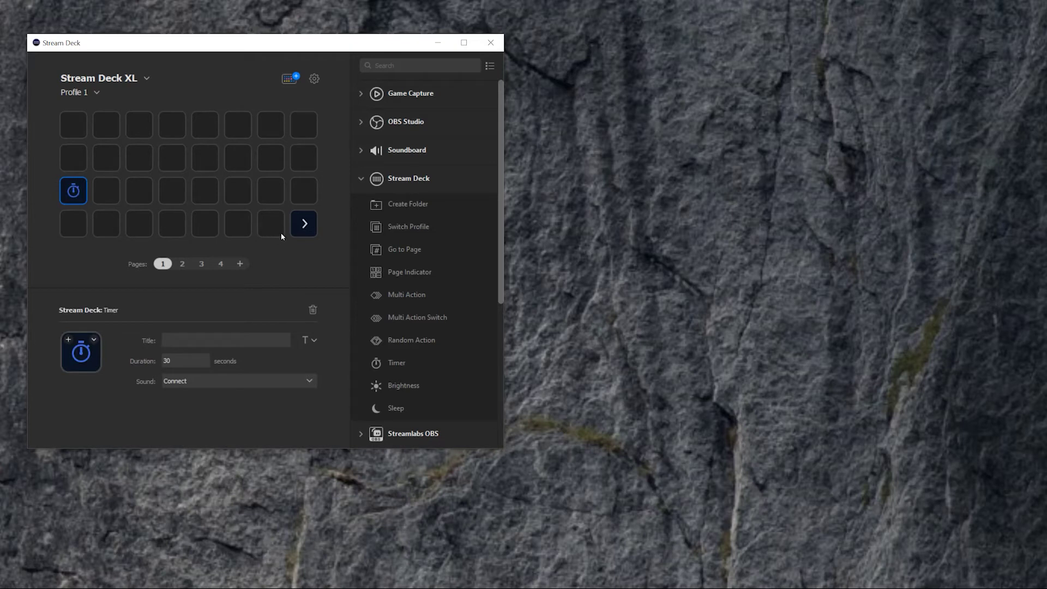
pyautogui.click(304, 224)
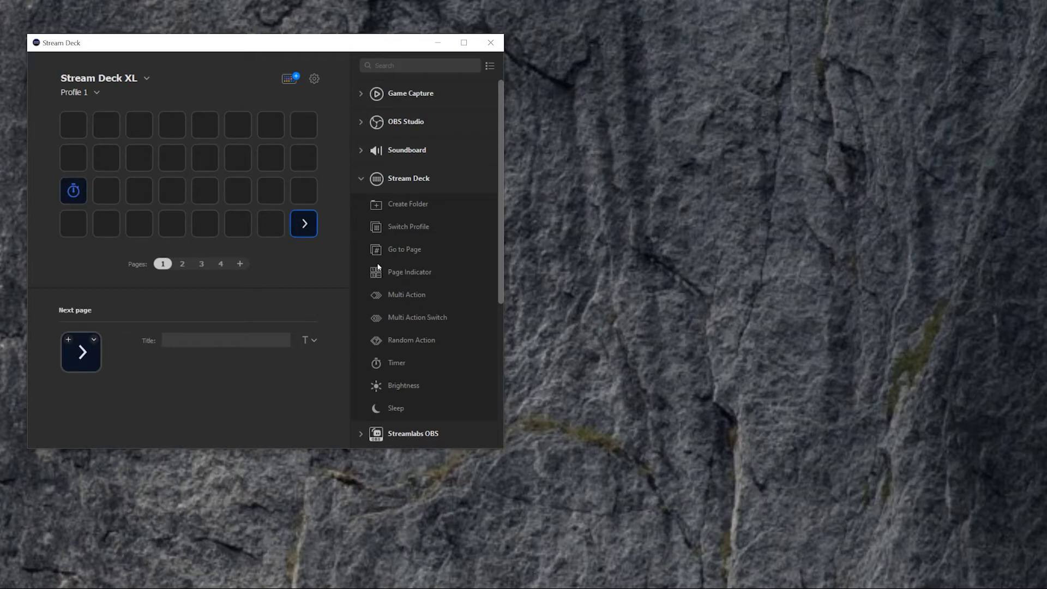
pyautogui.click(191, 264)
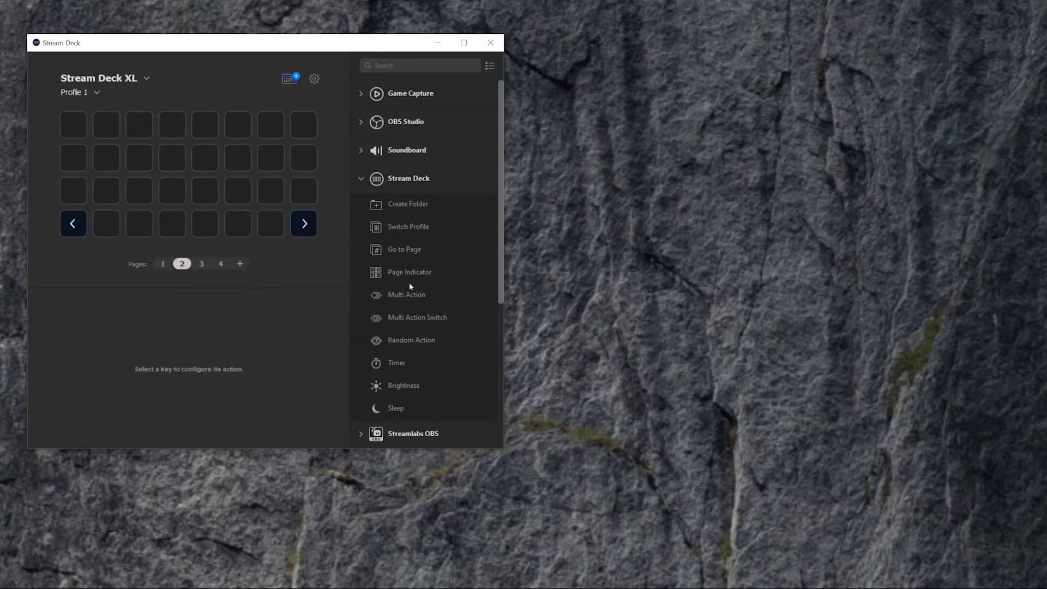
pyautogui.moveTo(404, 361); pyautogui.dragTo(145, 192)
# Place Timers on page 3's second-row fourth key and page 4's second-row fifth key, then return to page 1.
pyautogui.click(304, 230)
pyautogui.click(306, 229)
pyautogui.moveTo(384, 357); pyautogui.dragTo(178, 155)
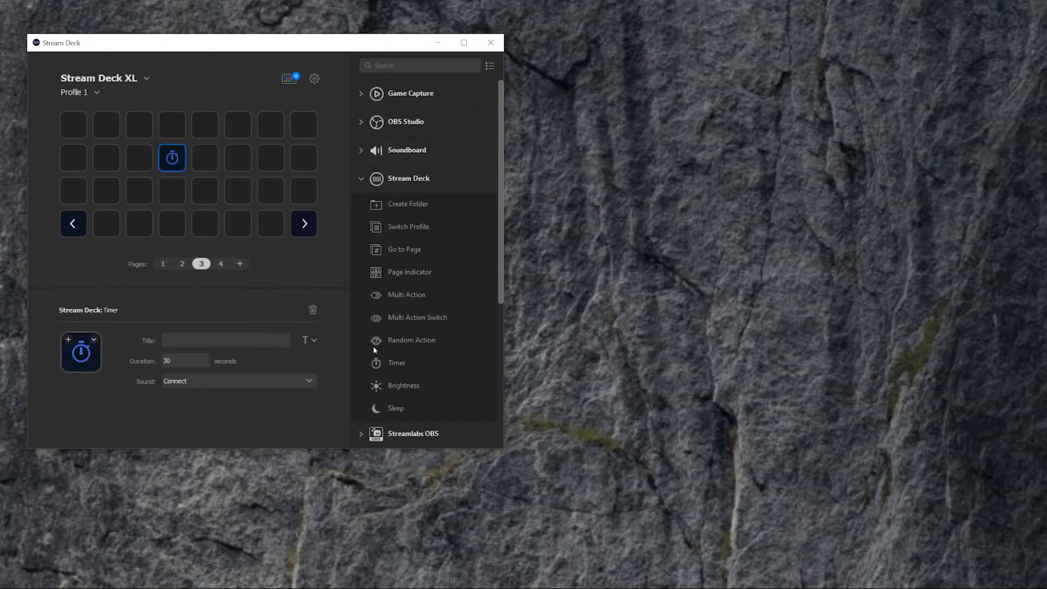
pyautogui.click(305, 229)
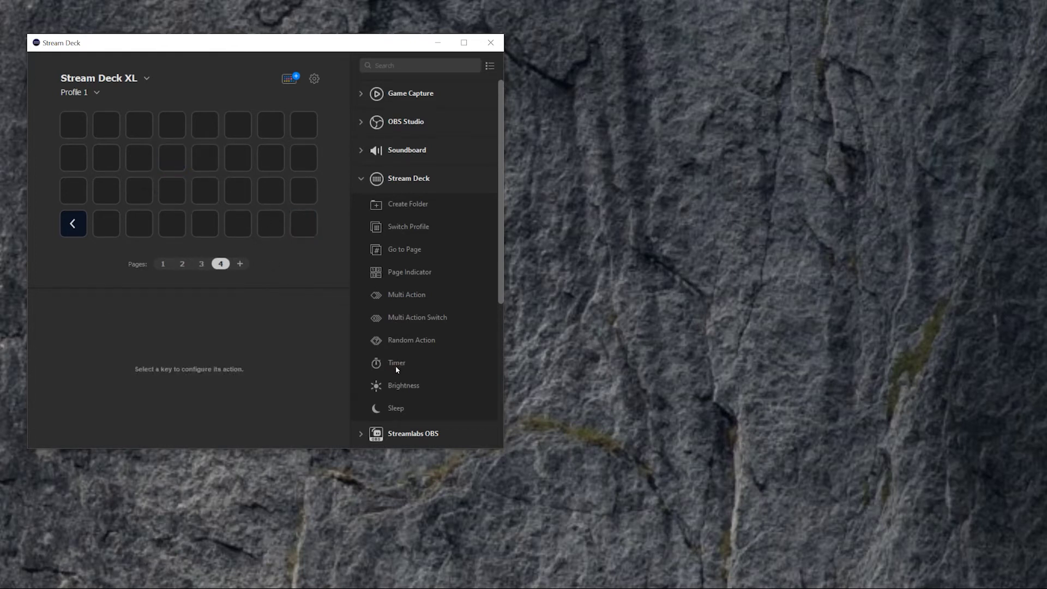
pyautogui.moveTo(394, 364); pyautogui.dragTo(216, 171)
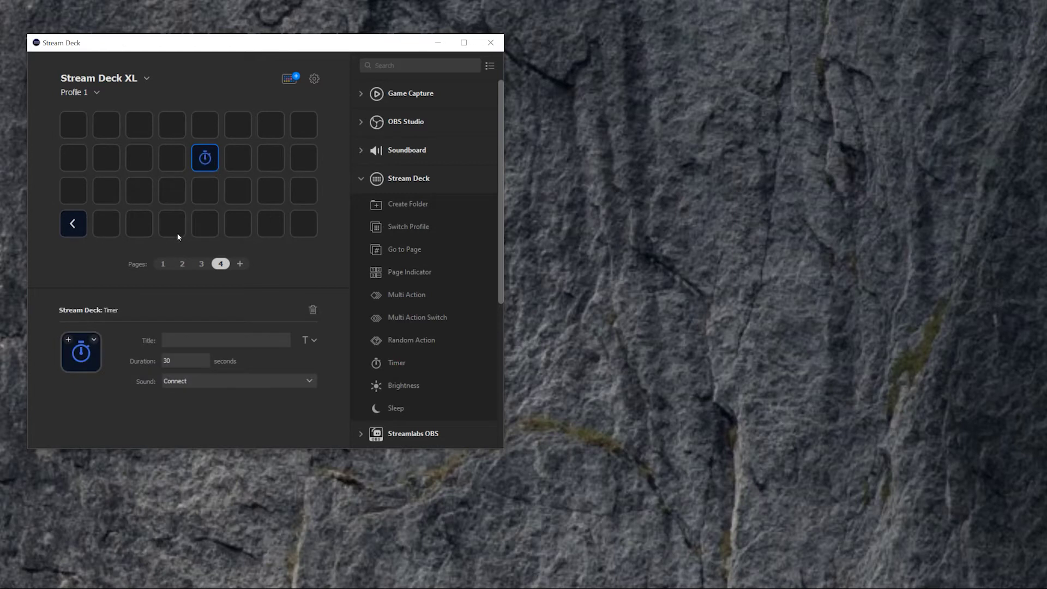
pyautogui.doubleClick(72, 224)
pyautogui.doubleClick(73, 225)
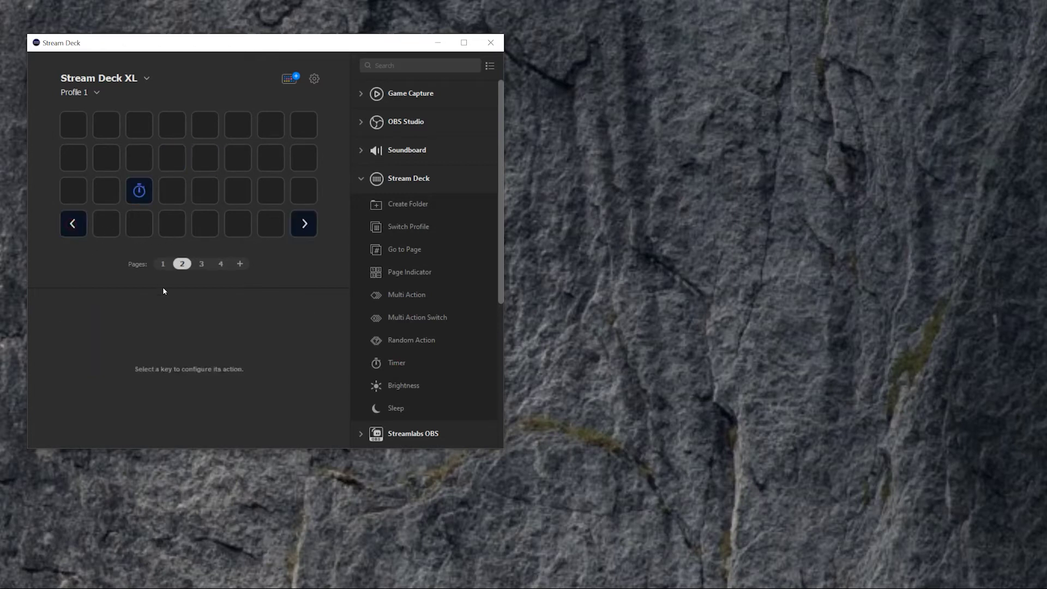
pyautogui.click(164, 265)
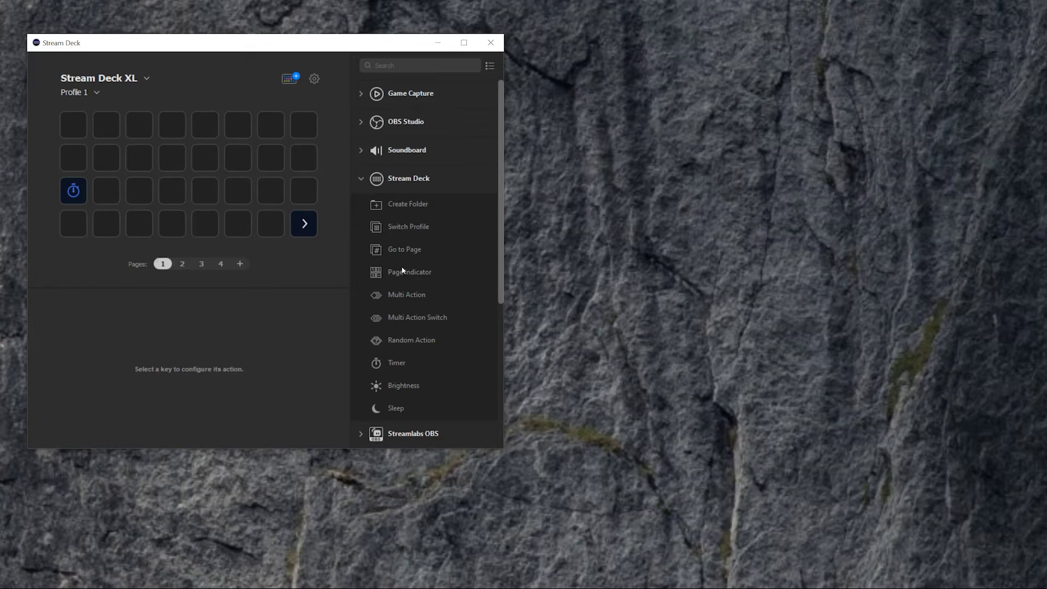
# Add a Page Indicator to page 1's bottom-left key and beside page 2's back arrow.
pyautogui.moveTo(402, 270); pyautogui.dragTo(74, 224)
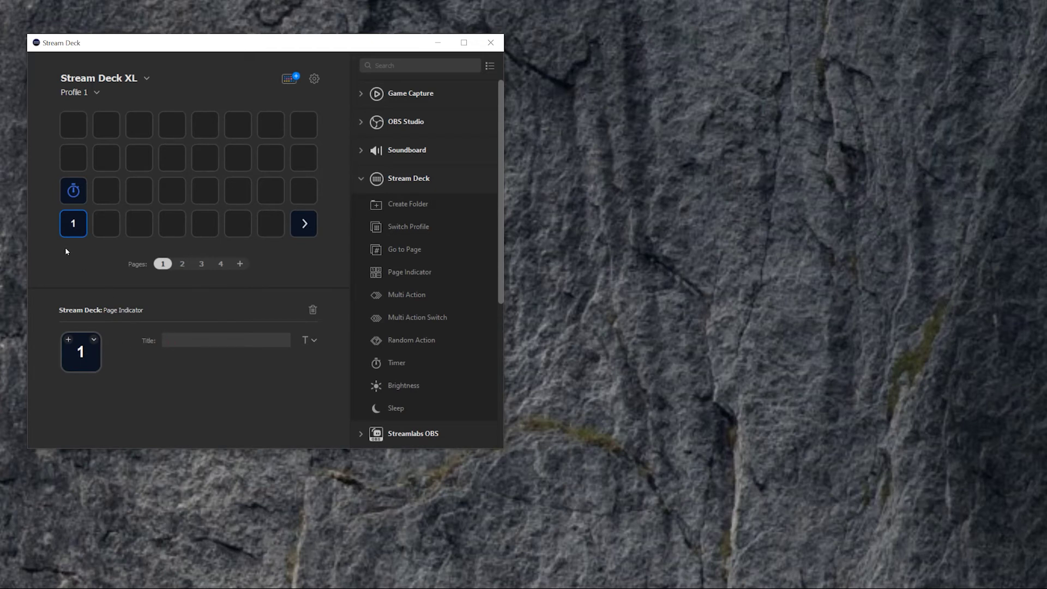
pyautogui.doubleClick(310, 230)
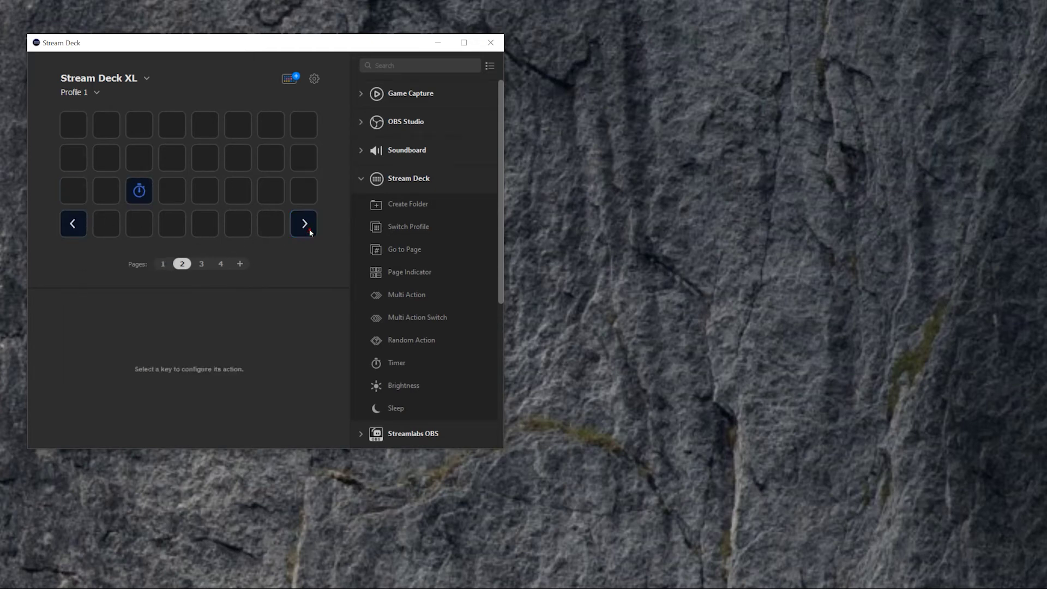
pyautogui.click(313, 230)
pyautogui.moveTo(404, 277); pyautogui.dragTo(106, 223)
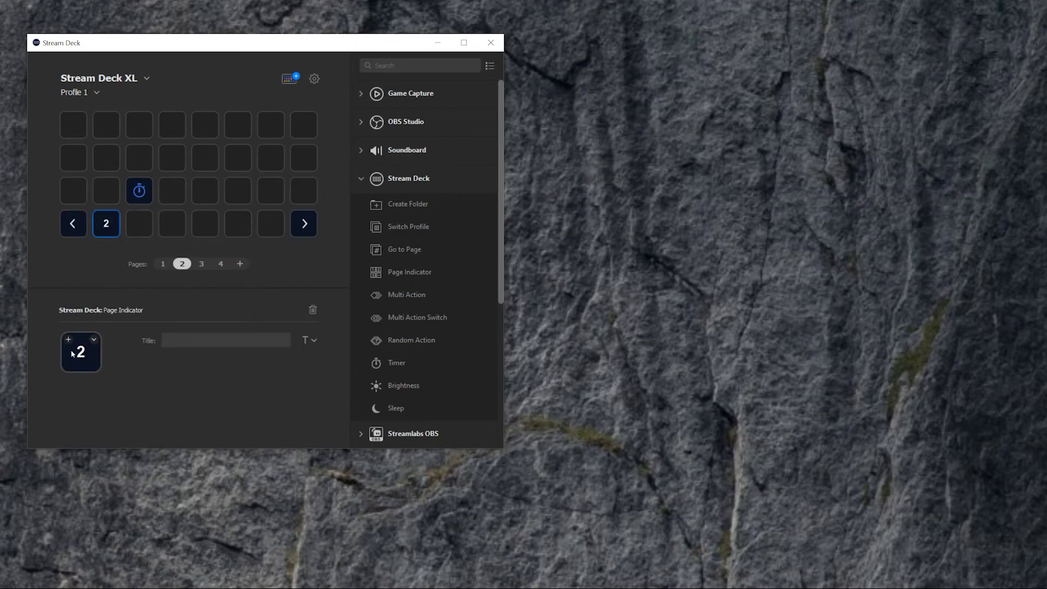
# Add Page Indicators beside the back arrows on pages 3 and 4, and move page 1's to the second bottom key.
pyautogui.click(202, 264)
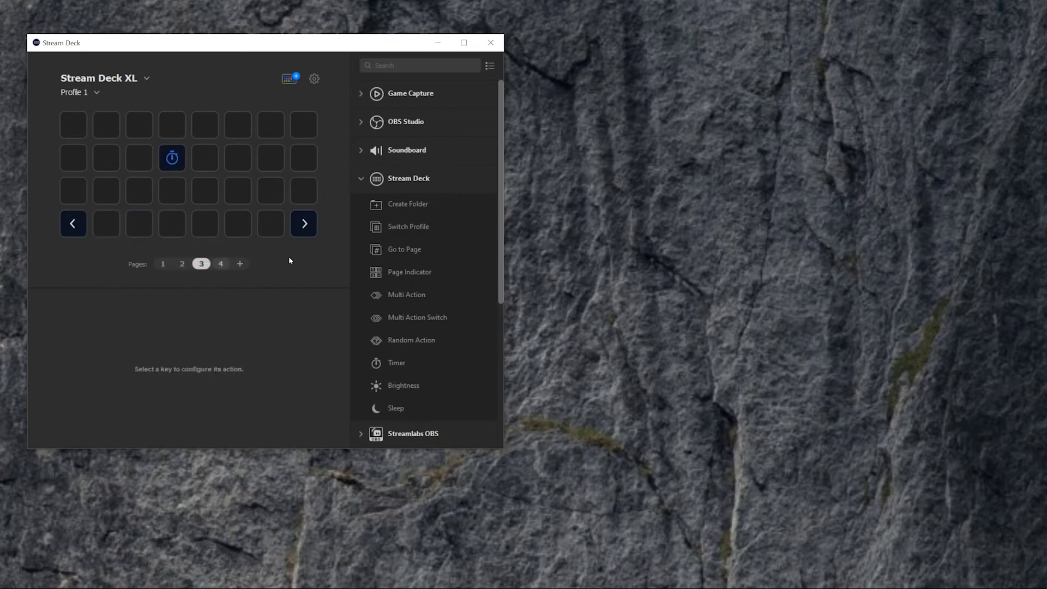
pyautogui.moveTo(404, 273); pyautogui.dragTo(106, 226)
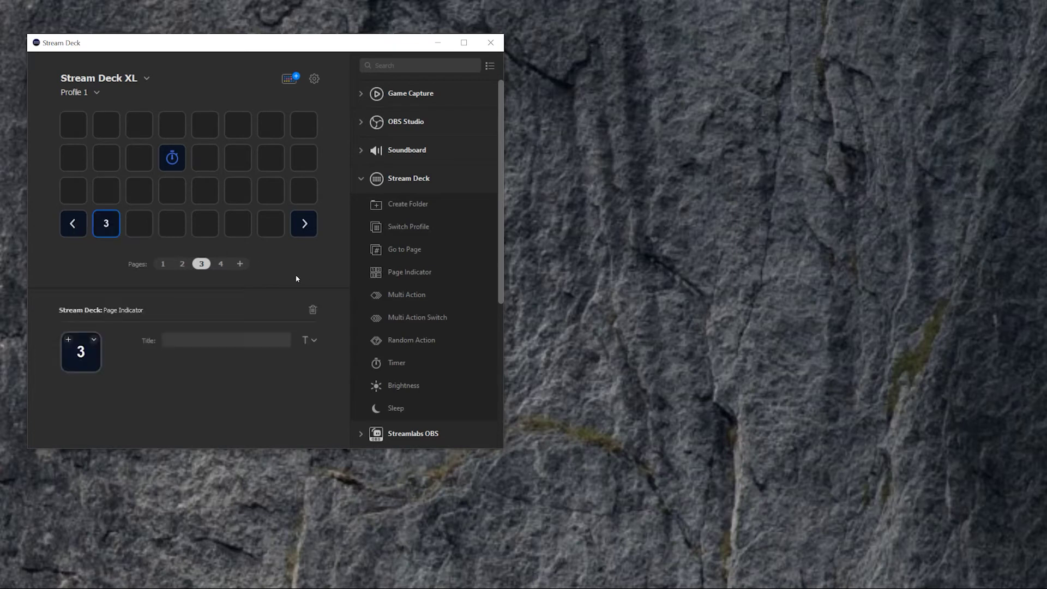
pyautogui.click(223, 267)
pyautogui.moveTo(411, 279); pyautogui.dragTo(104, 231)
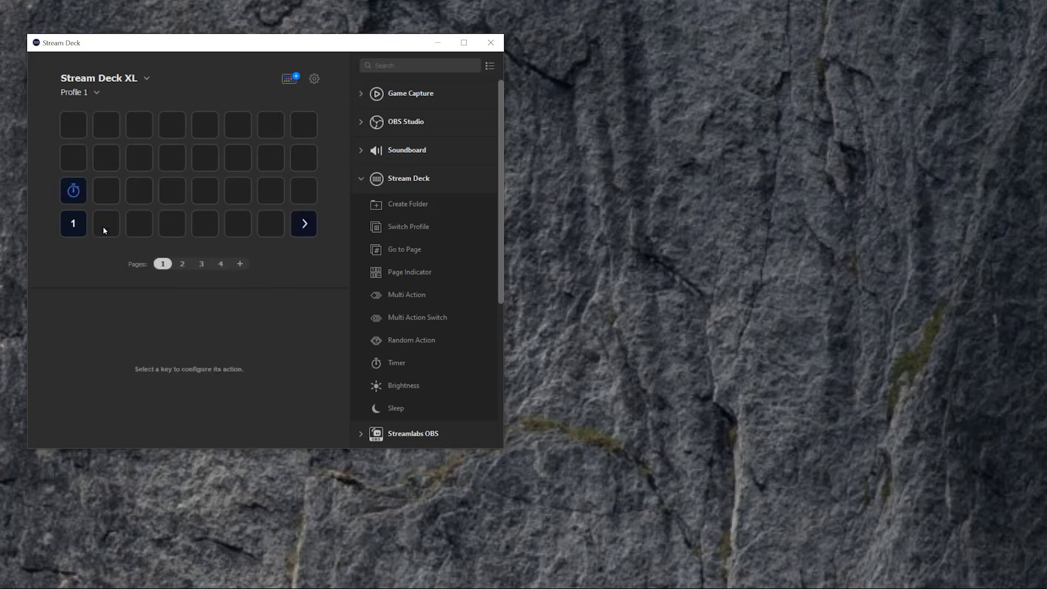
pyautogui.moveTo(74, 228); pyautogui.dragTo(101, 227)
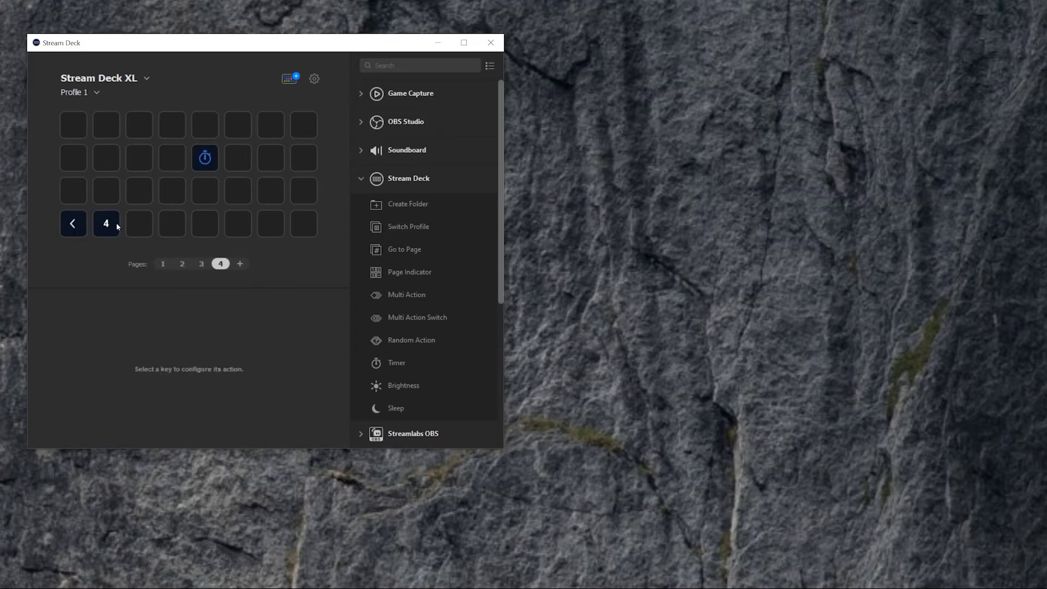
# Review page 1, then page 3 with its indicator showing 3.
pyautogui.click(76, 215)
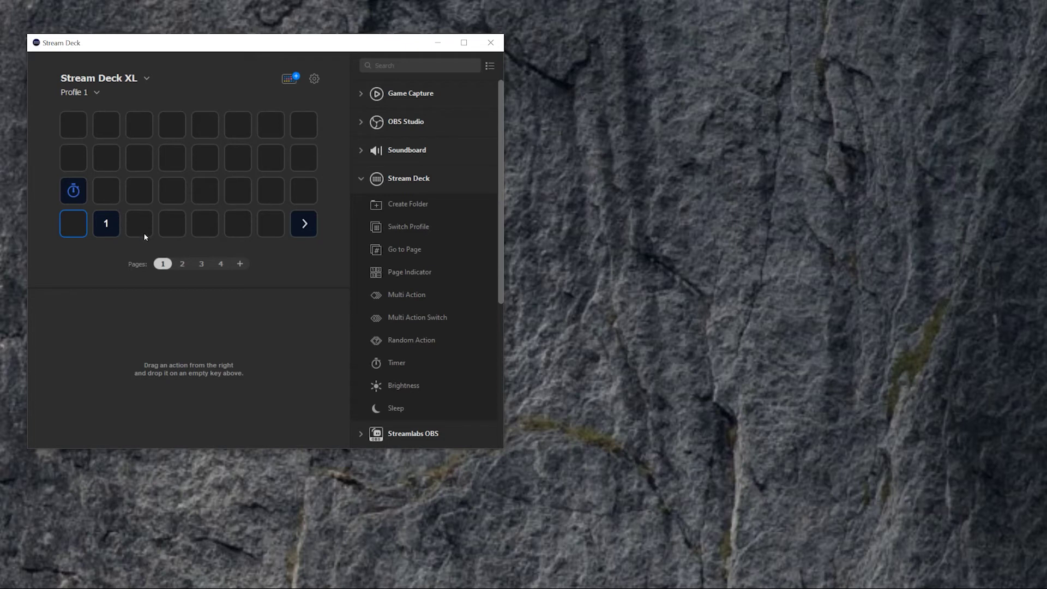
pyautogui.click(200, 263)
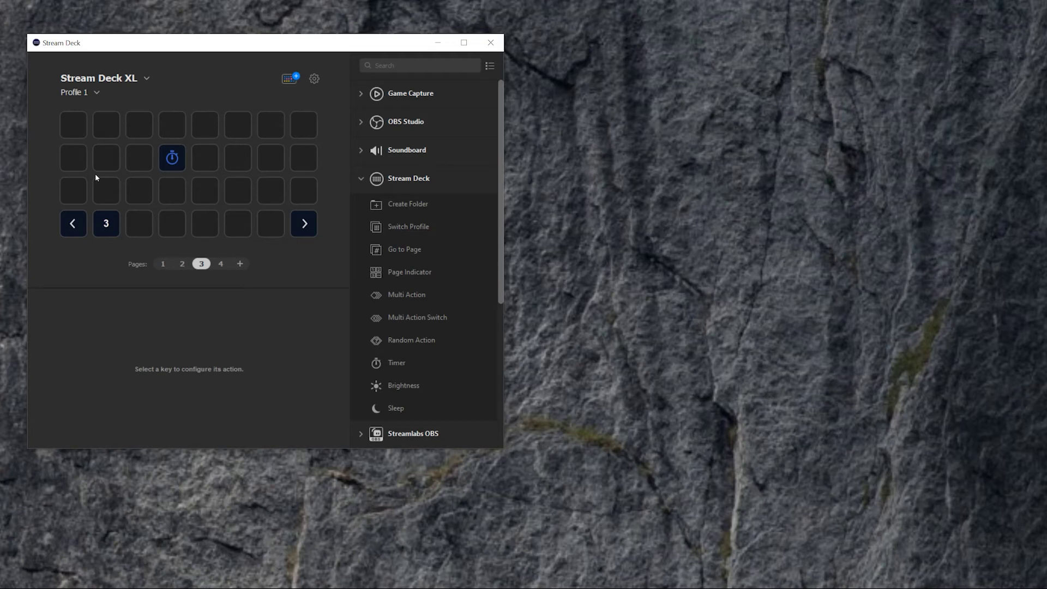
# Add a Go to Page key beside page 1's indicator that jumps to page 3, and type 'se' as its title.
pyautogui.doubleClick(73, 223)
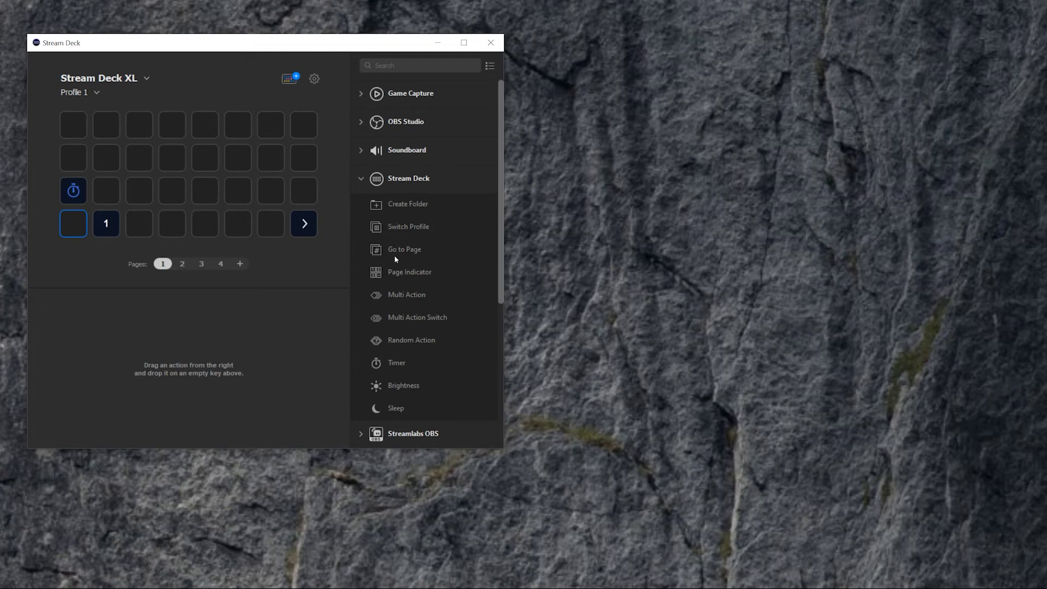
pyautogui.moveTo(395, 256); pyautogui.dragTo(140, 234)
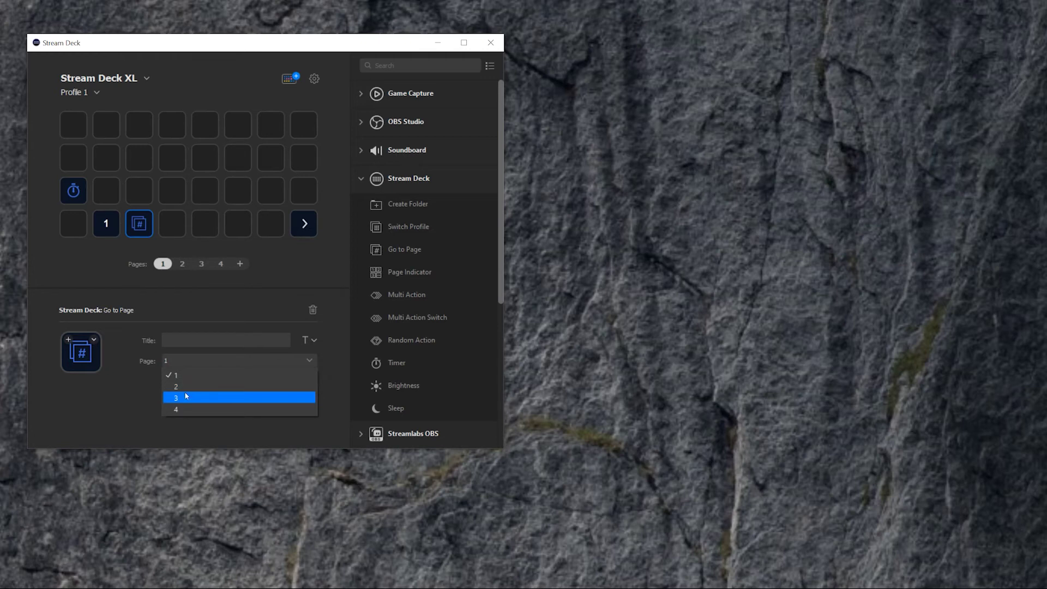
pyautogui.click(186, 397)
pyautogui.click(167, 340)
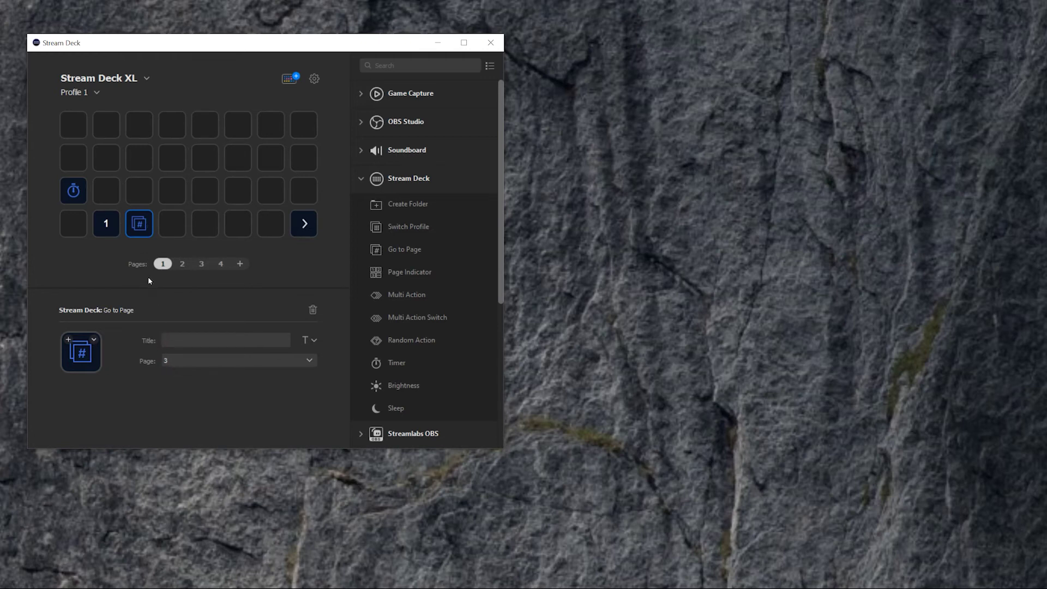
pyautogui.write('se')
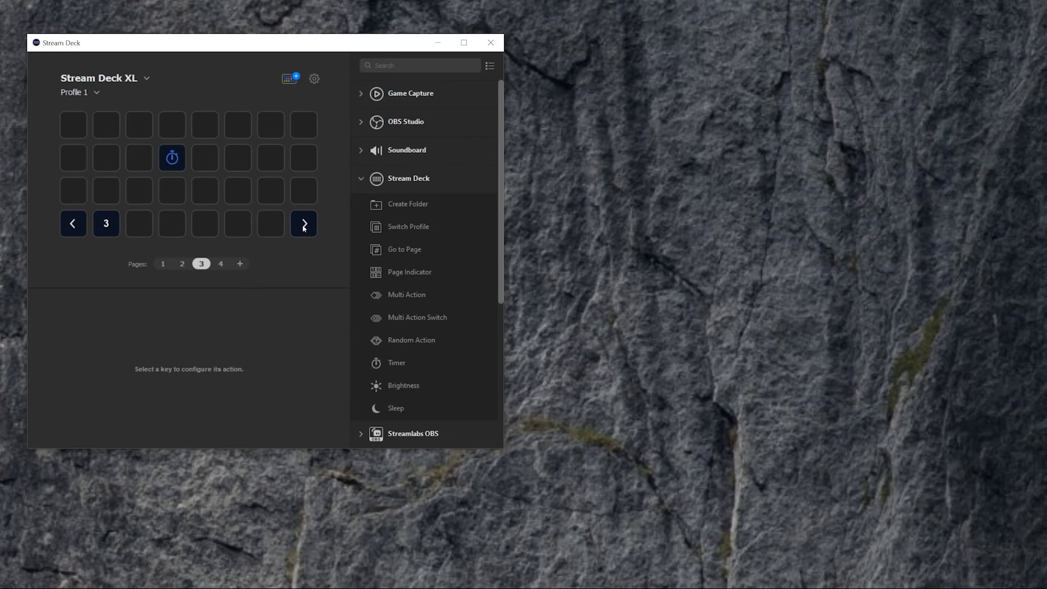
# Move page 3's next-page arrow to the top-right key and its back arrow to the top-left key.
pyautogui.moveTo(304, 228); pyautogui.dragTo(303, 124)
pyautogui.moveTo(76, 219); pyautogui.dragTo(73, 123)
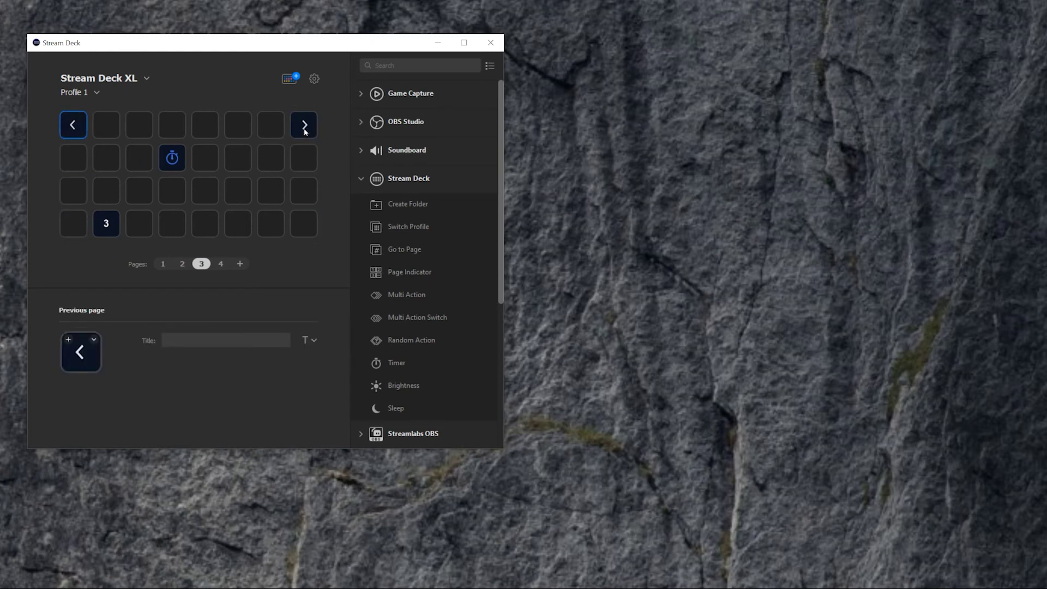
pyautogui.moveTo(305, 131); pyautogui.dragTo(74, 157)
pyautogui.click(106, 157)
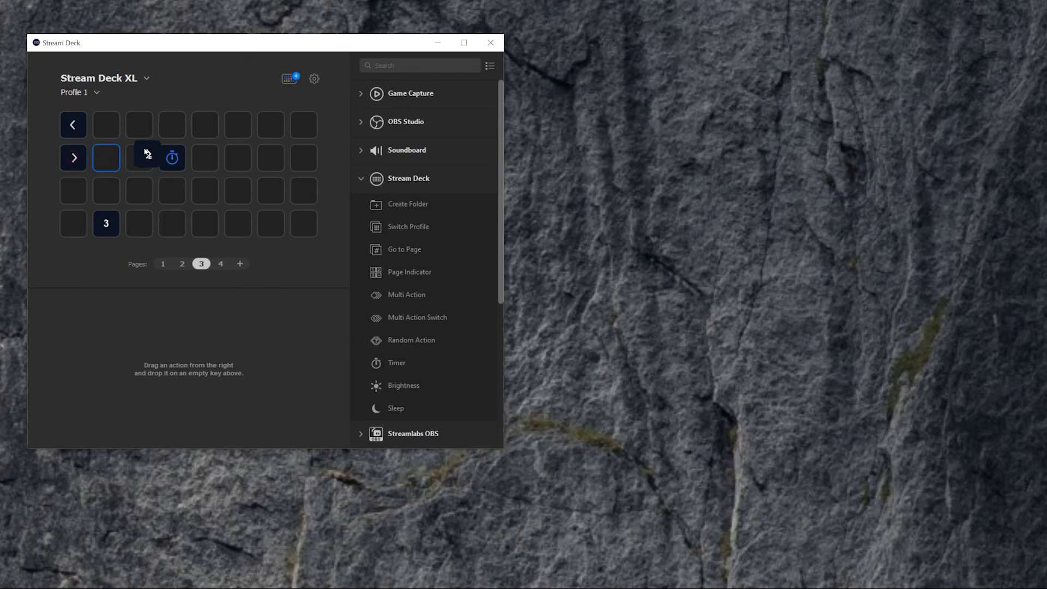
pyautogui.moveTo(147, 153); pyautogui.dragTo(301, 122)
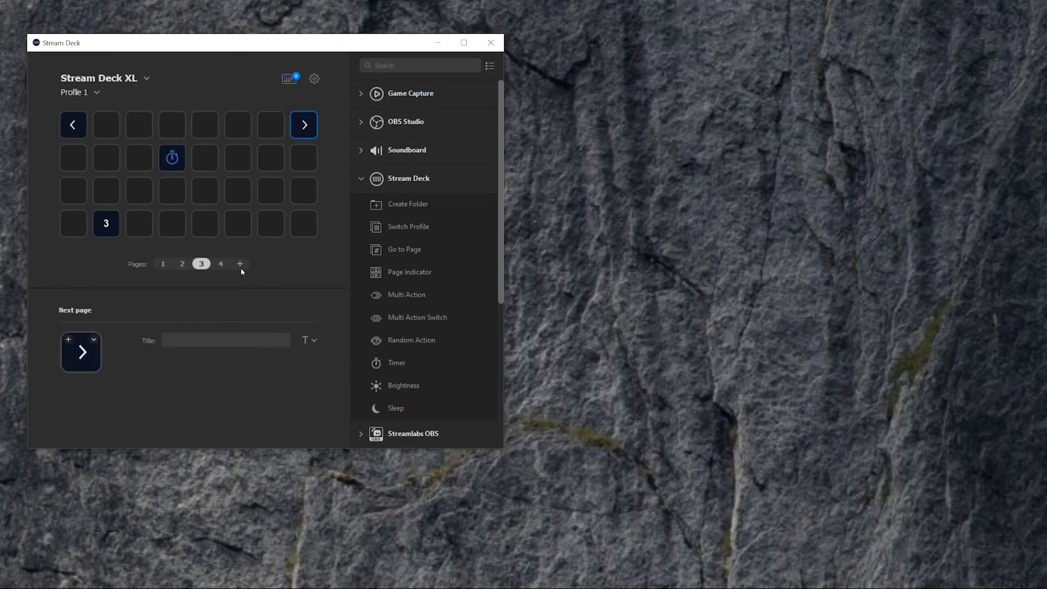
pyautogui.click(222, 264)
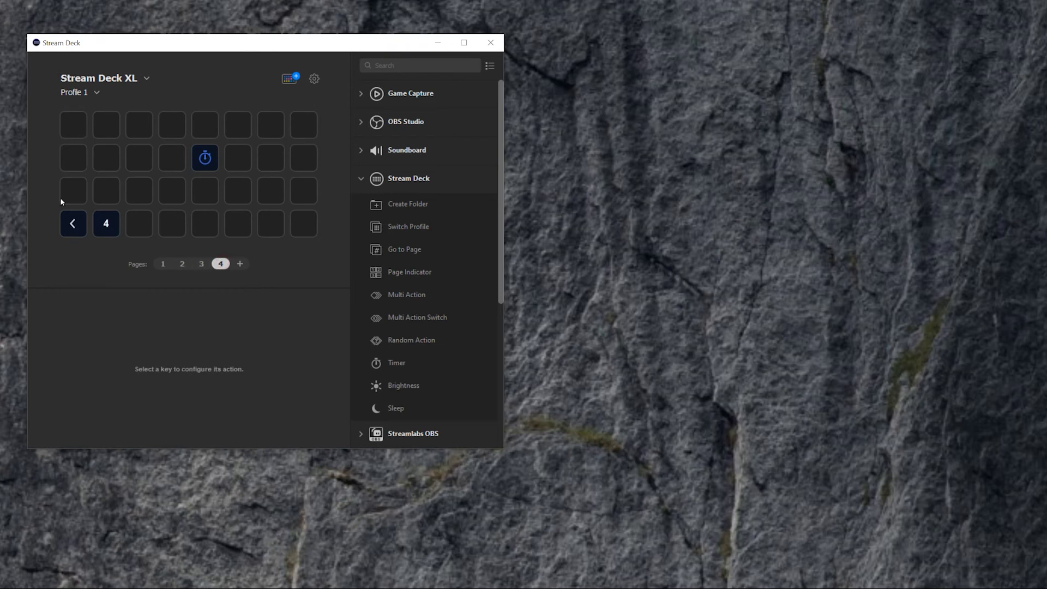
pyautogui.doubleClick(73, 228)
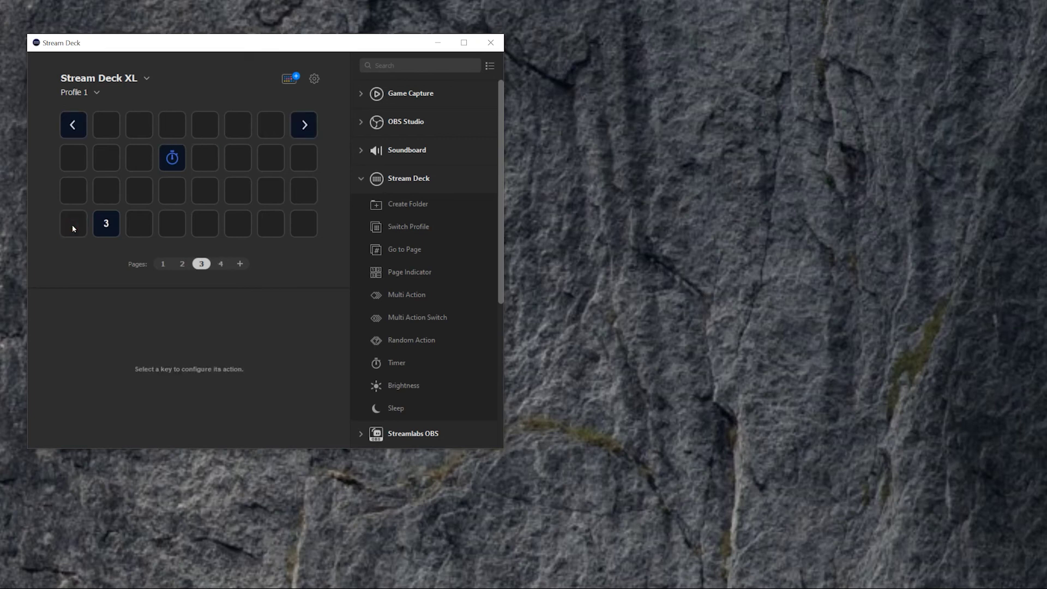
# Switch from Profile 1 to the Premiere Pro profile to show its editing keys.
pyautogui.doubleClick(72, 121)
pyautogui.click(75, 92)
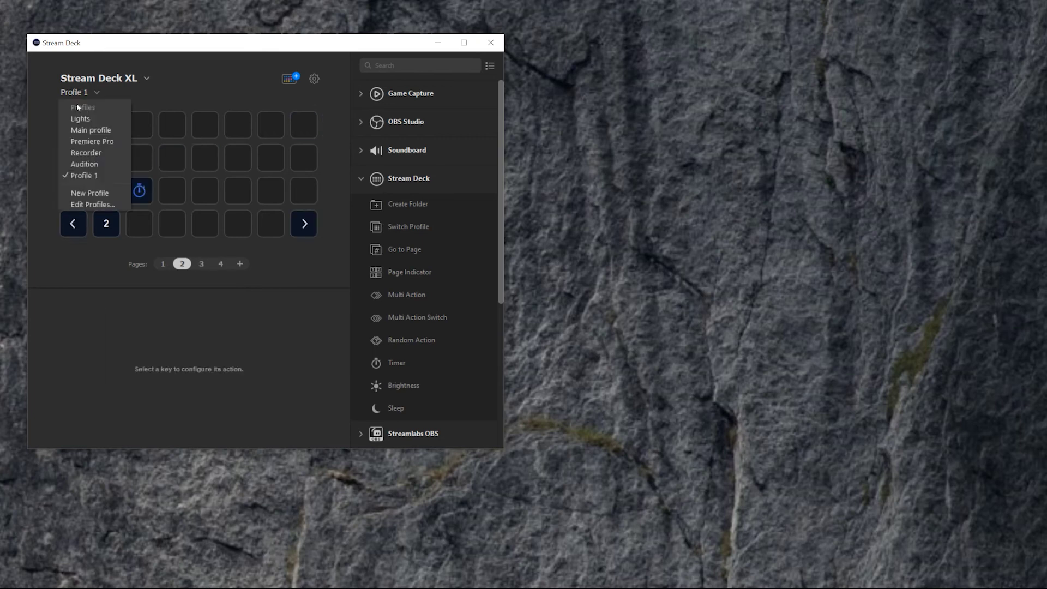
pyautogui.click(86, 141)
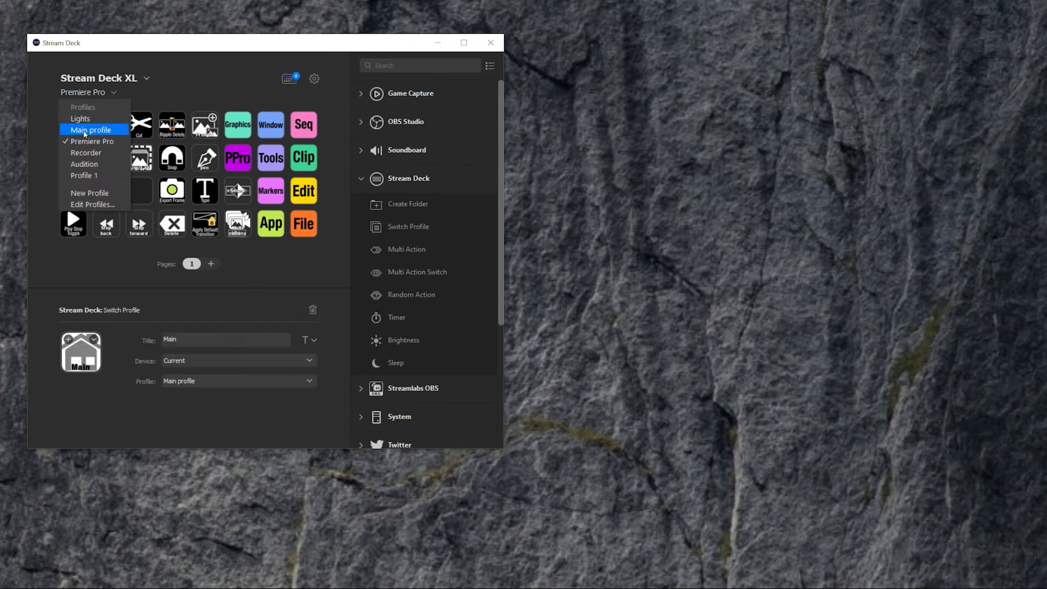
# Select Profile 1 from the profile list, showing its page 1 keys.
pyautogui.click(93, 131)
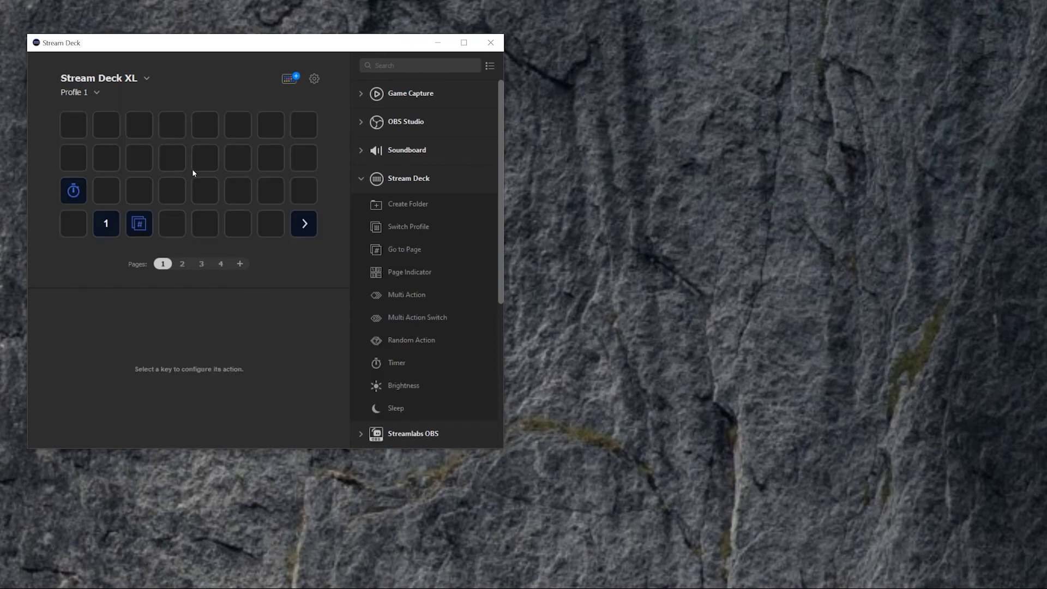